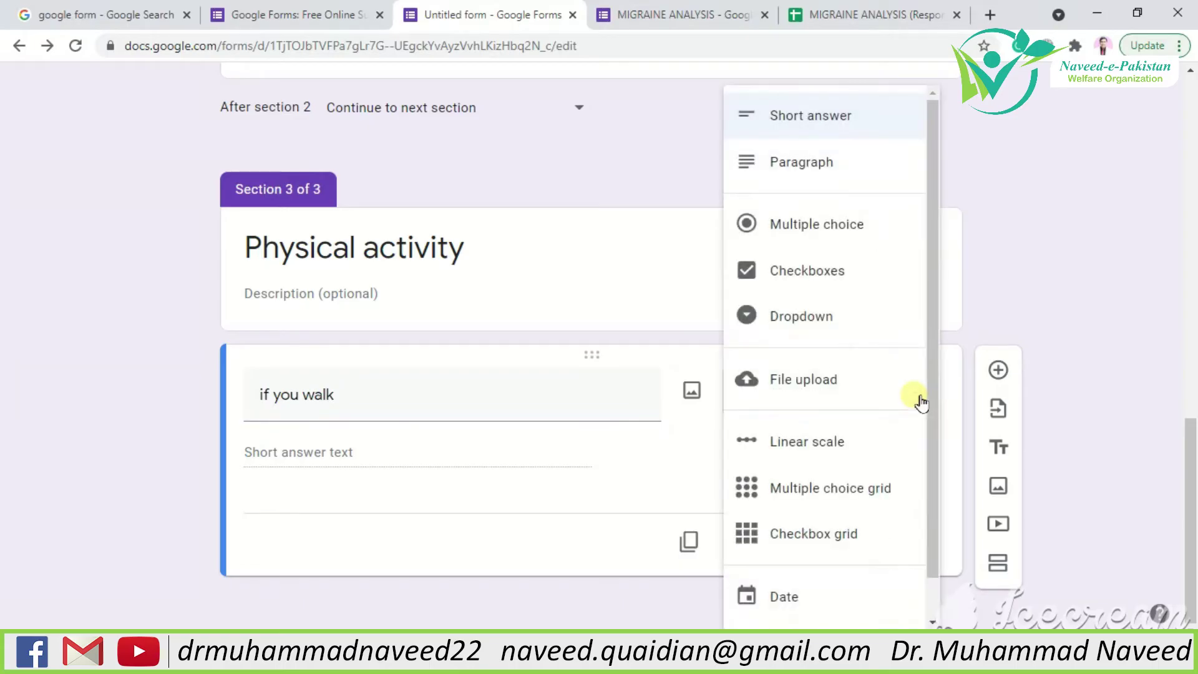
Make the "if you walk" question multiple choice with the options daily, weekly, monthly and anyother
{"action": "left_click", "coordinate": [836, 237]}
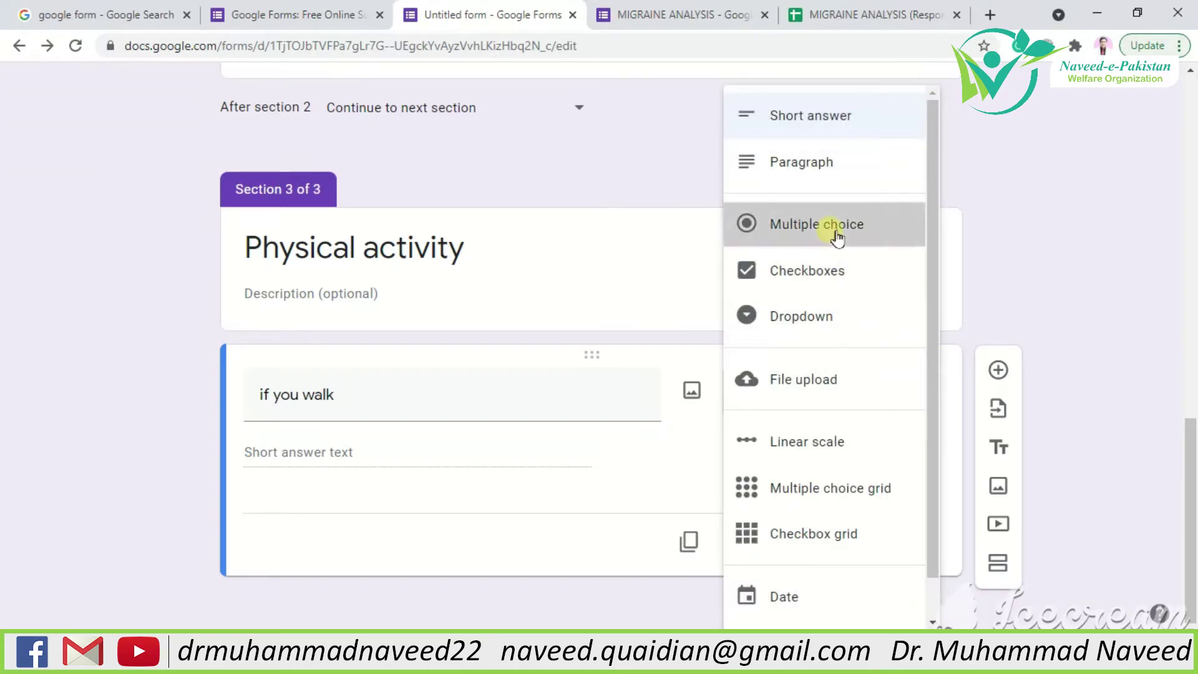
{"action": "left_click", "coordinate": [297, 456]}
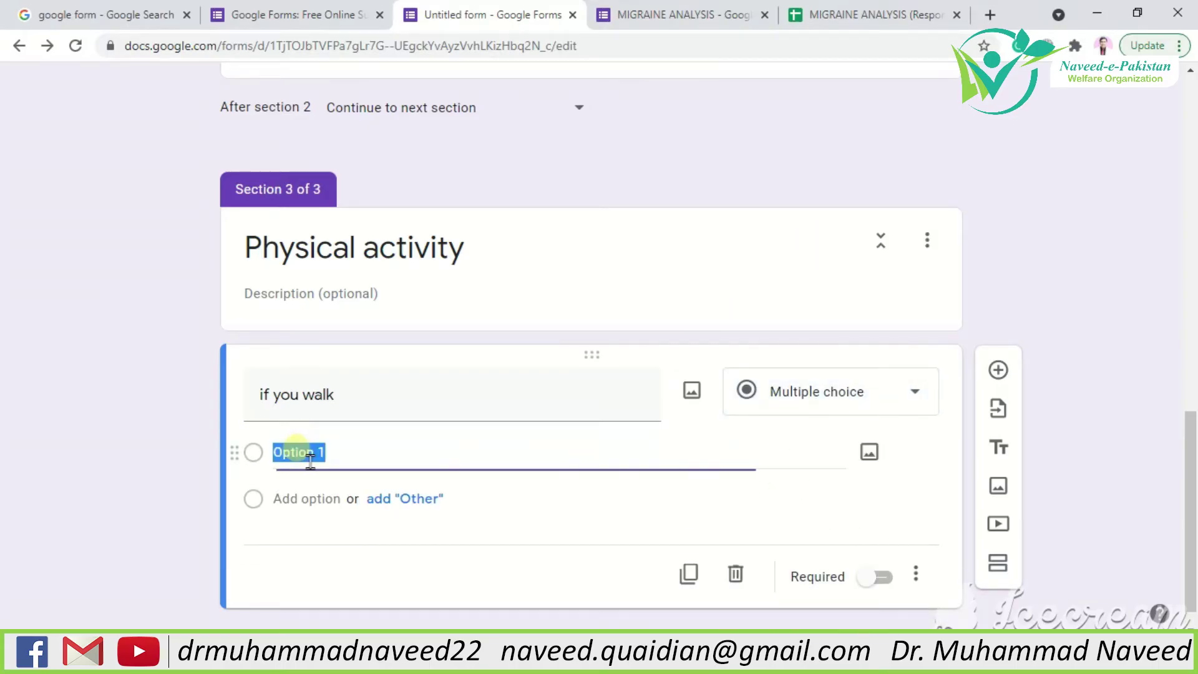
{"action": "type", "text": "daily"}
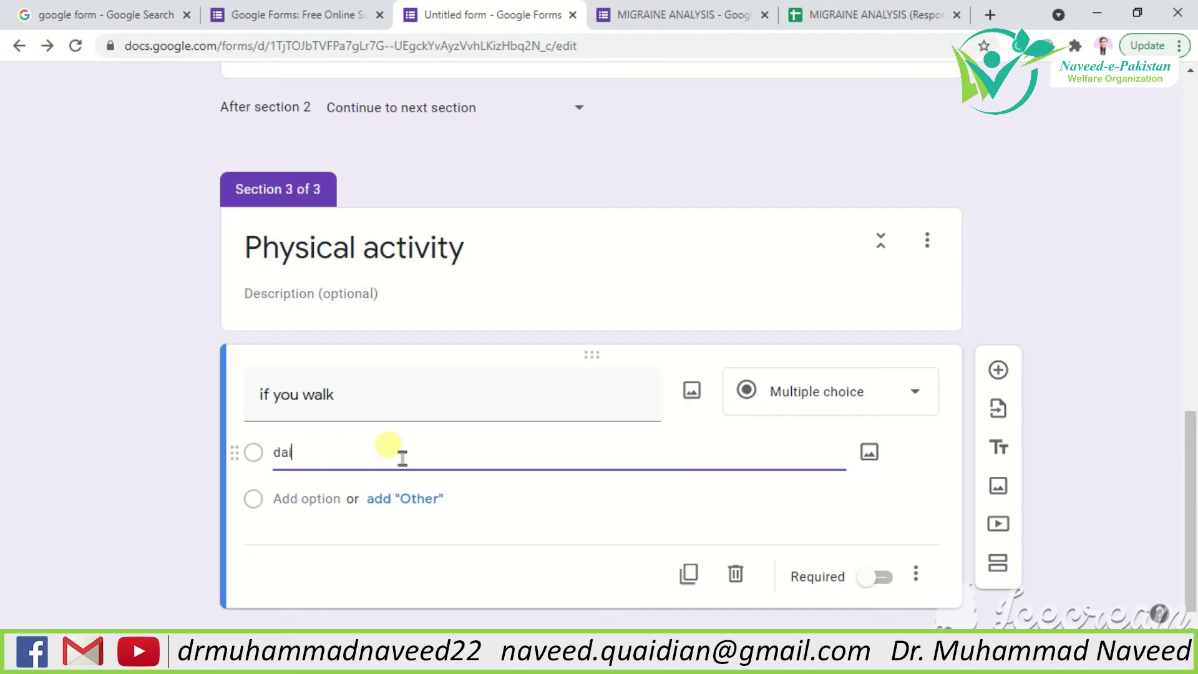
{"action": "left_click", "coordinate": [336, 504]}
{"action": "type", "text": "weekly"}
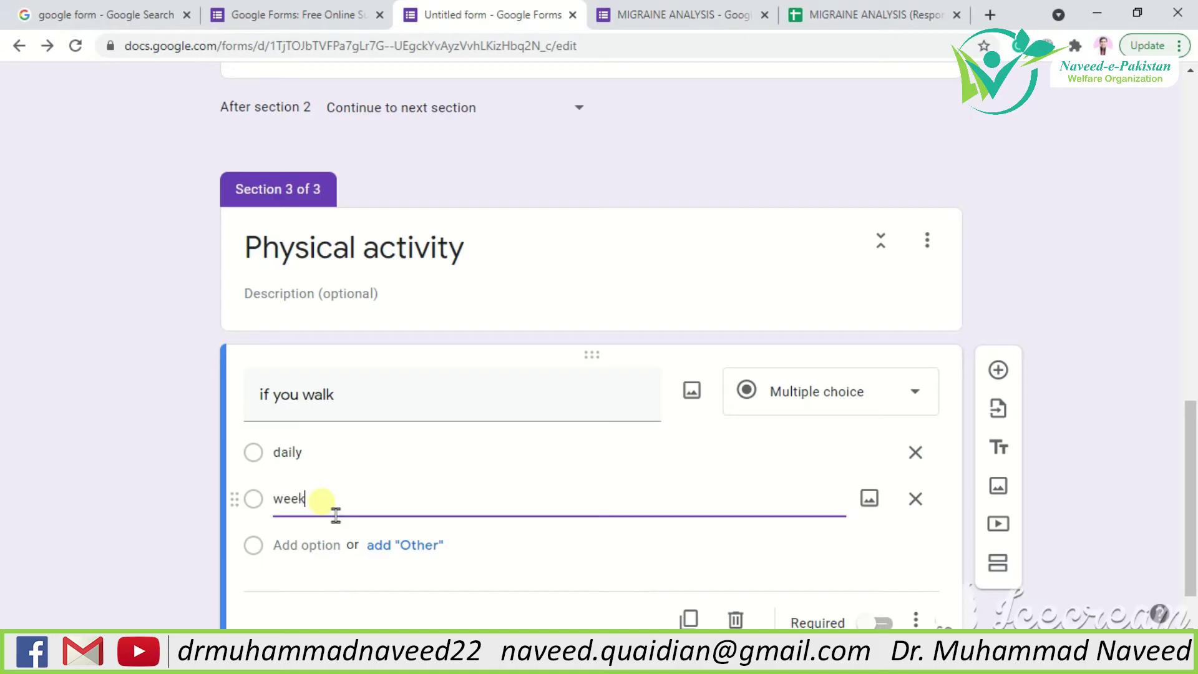
{"action": "left_click", "coordinate": [307, 548]}
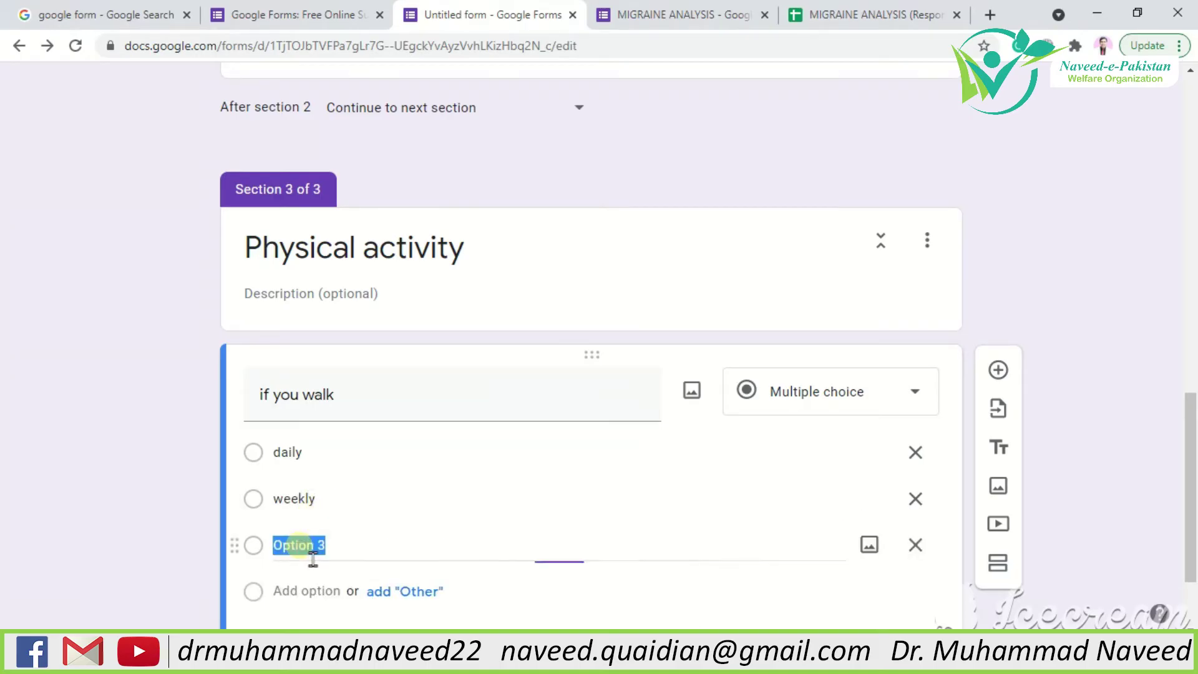
{"action": "type", "text": "monthly"}
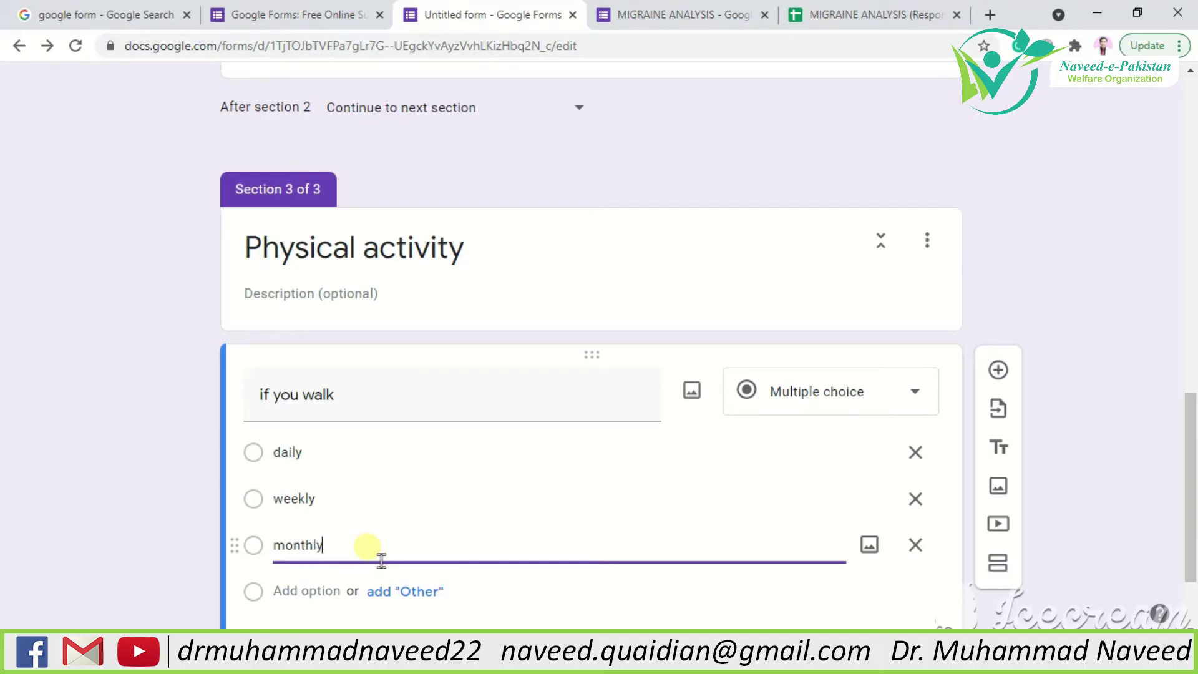
{"action": "left_click", "coordinate": [345, 596]}
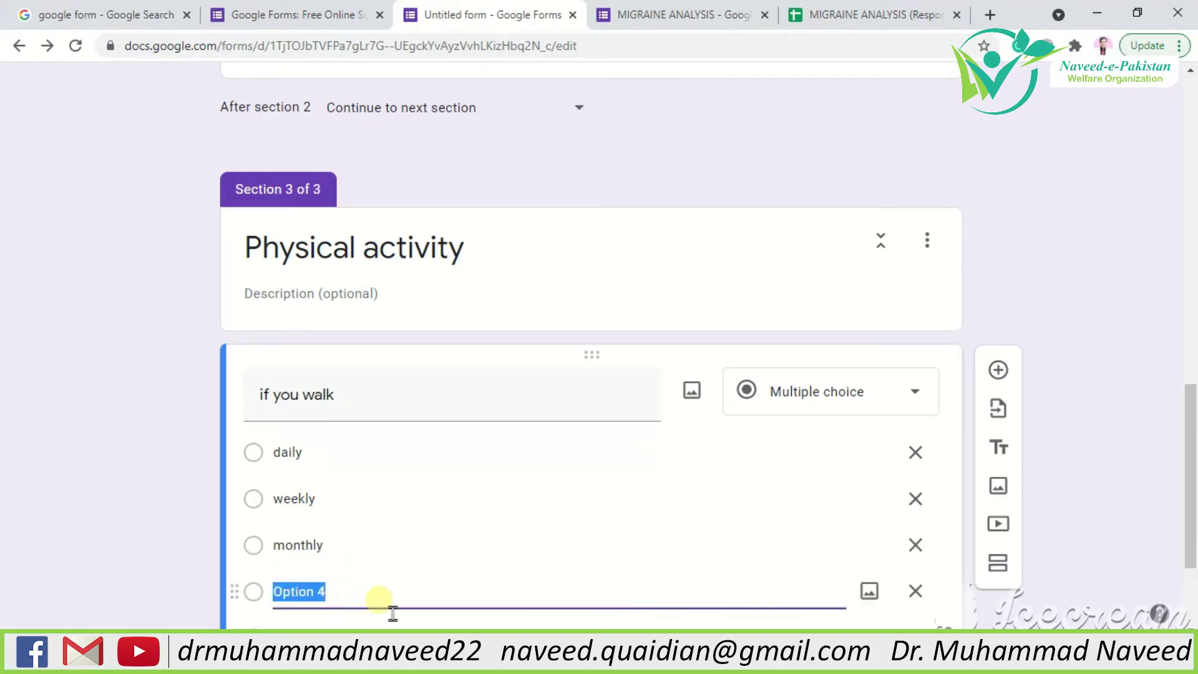
{"action": "type", "text": "anyother"}
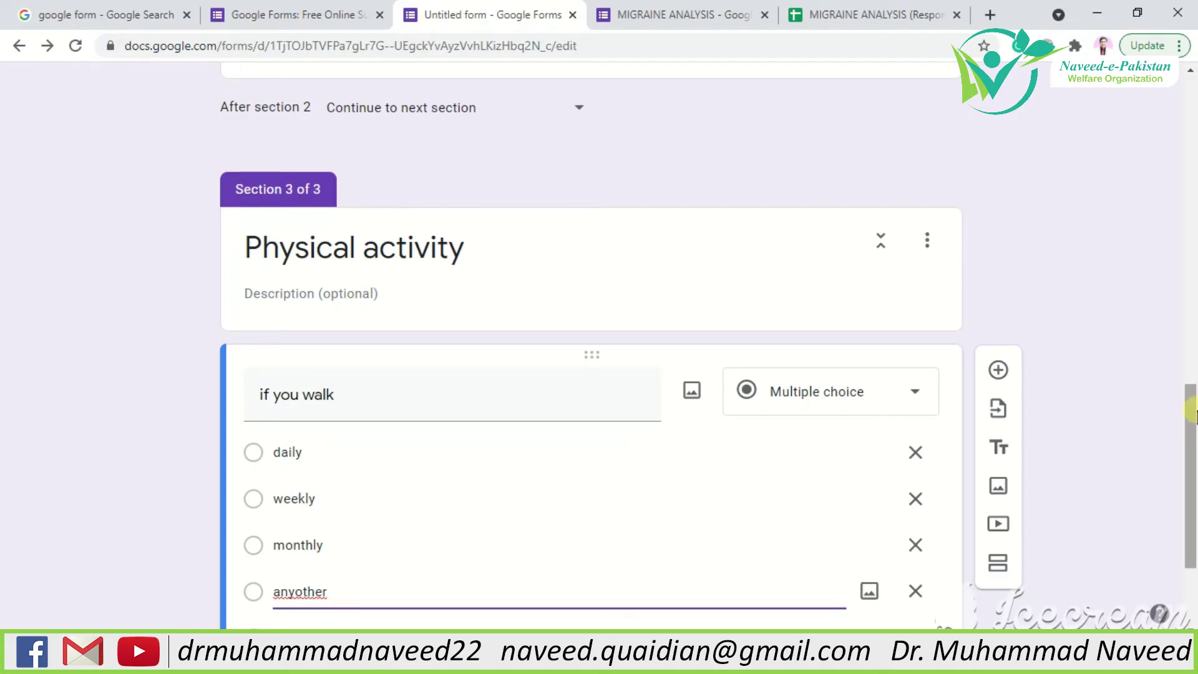
{"action": "left_click_drag", "start_coordinate": [1192, 417], "coordinate": [1192, 478]}
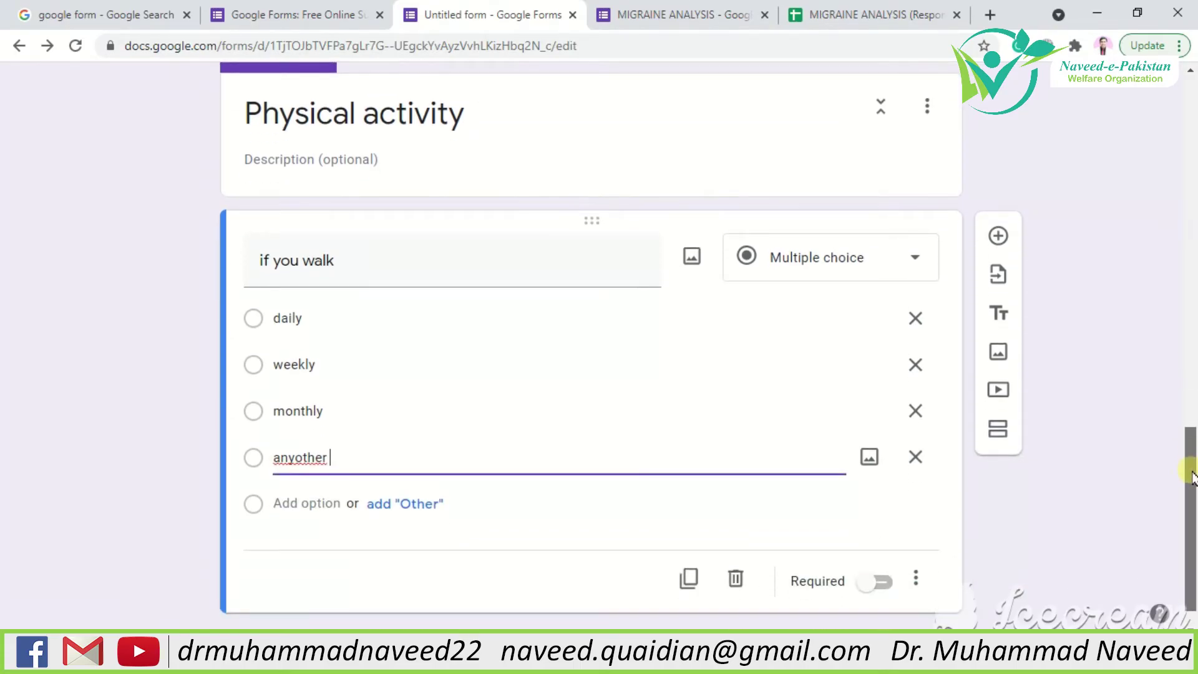
Switch to the MIGRAINE ANALYSIS form and examine its physical activity and diet questions and the health-status question's linear scale setup
{"action": "key", "text": "ctrl+Tab"}
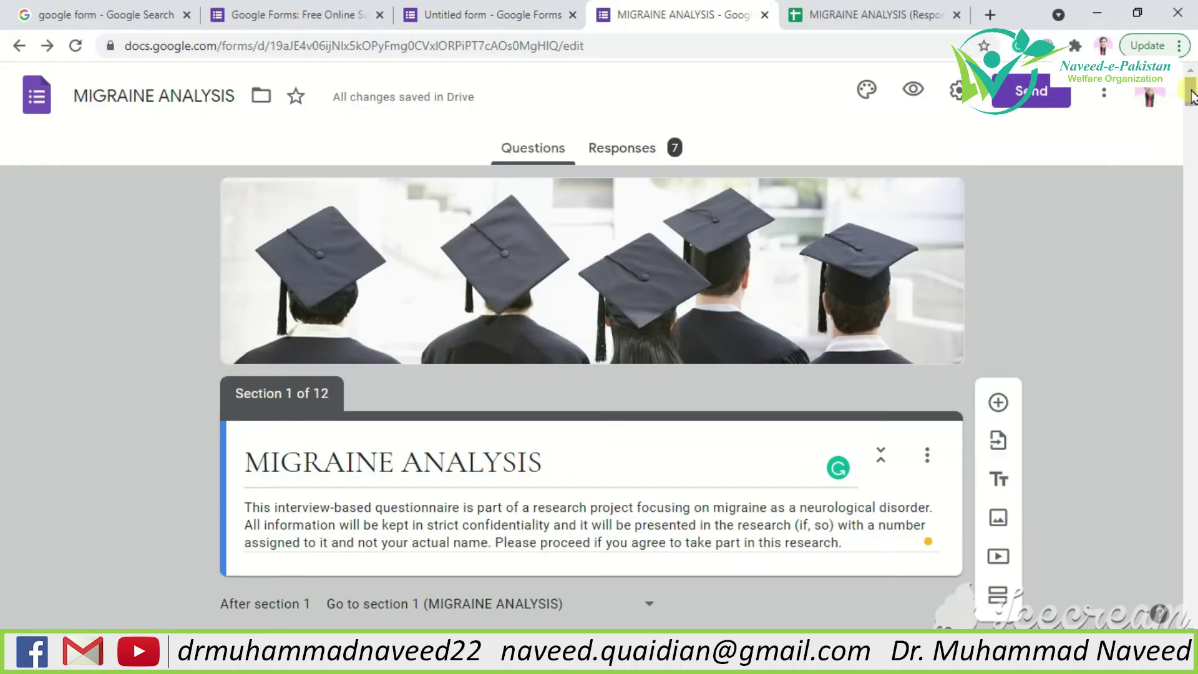
{"action": "left_click_drag", "start_coordinate": [1192, 97], "coordinate": [1192, 212]}
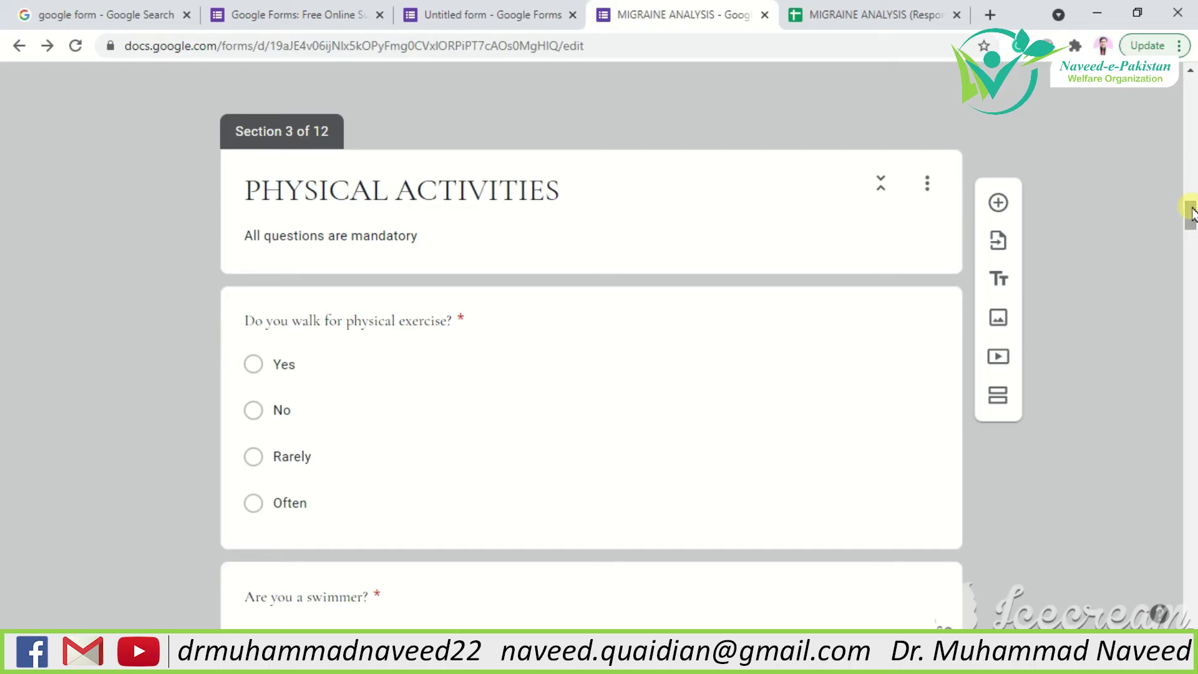
{"action": "left_click_drag", "start_coordinate": [1192, 212], "coordinate": [1190, 299]}
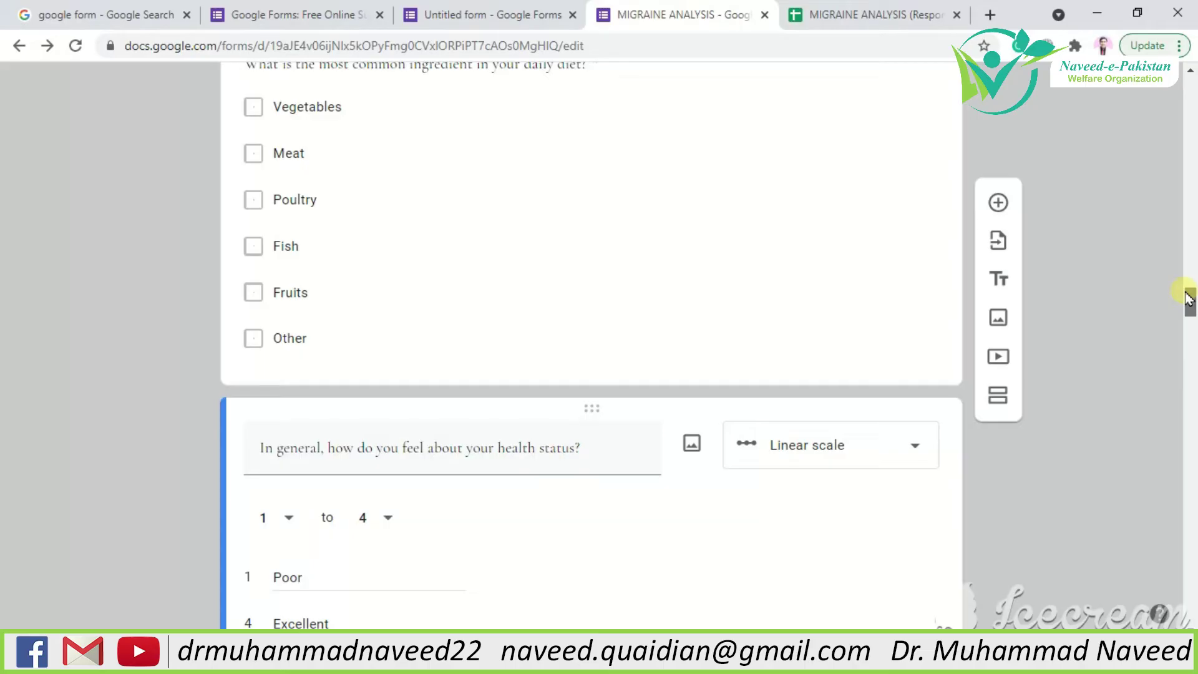
{"action": "left_click_drag", "start_coordinate": [1188, 298], "coordinate": [1189, 306]}
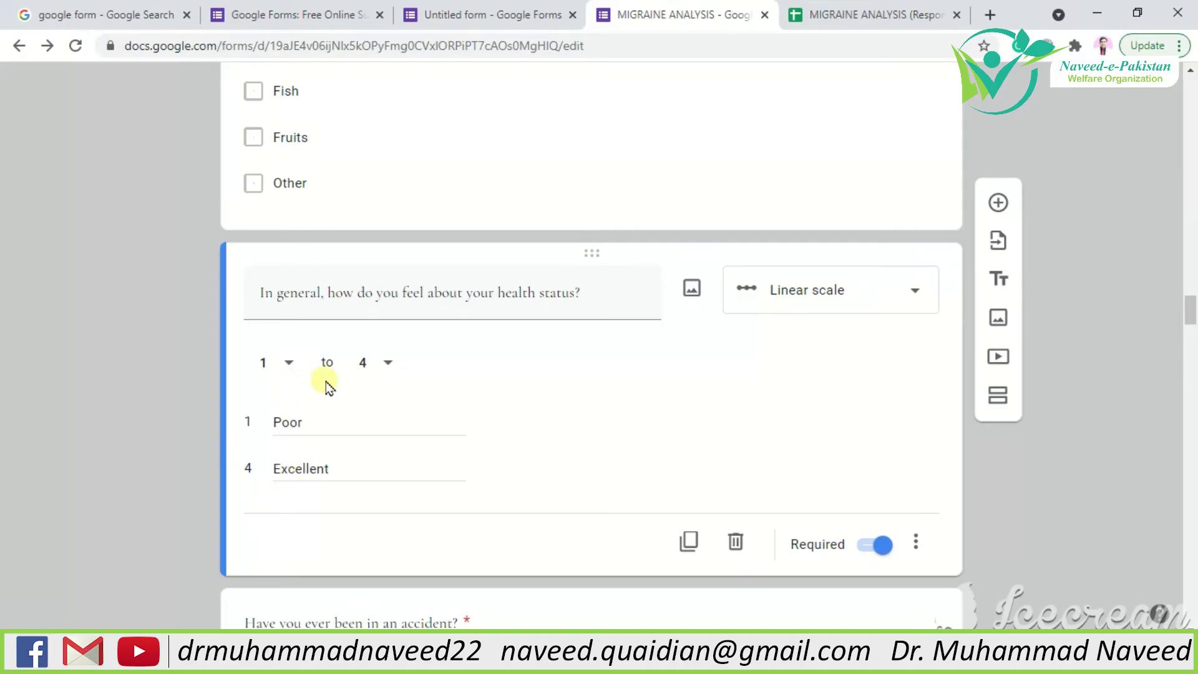
{"action": "left_click", "coordinate": [913, 309]}
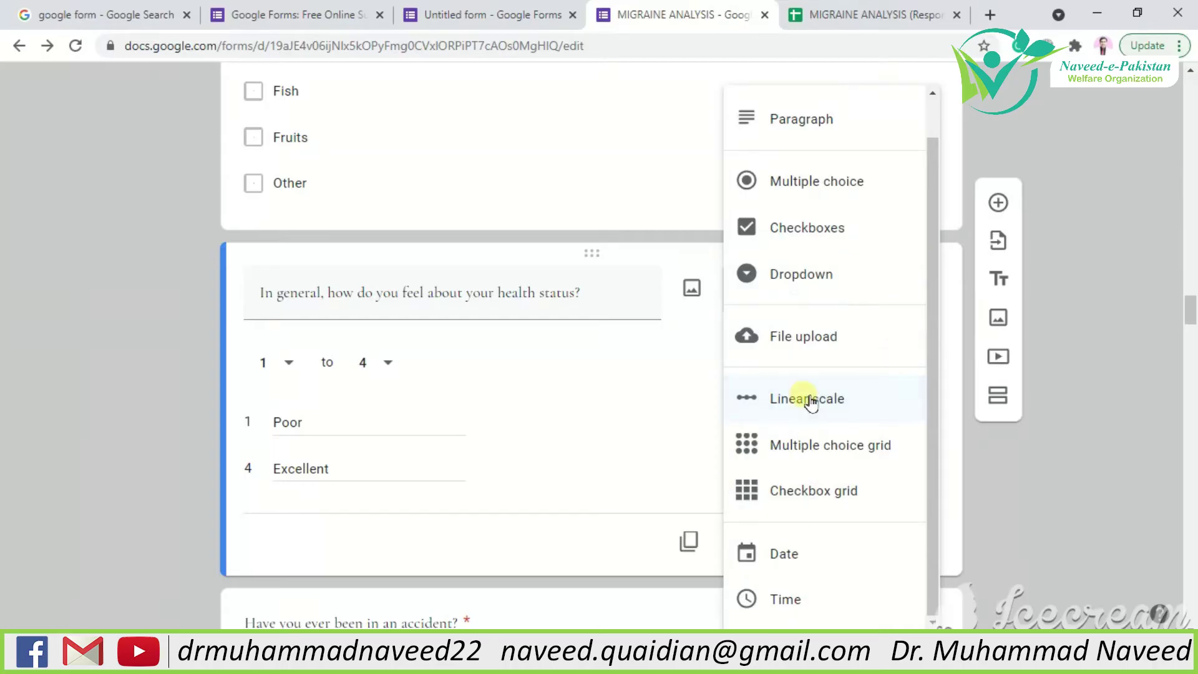
{"action": "left_click", "coordinate": [691, 415]}
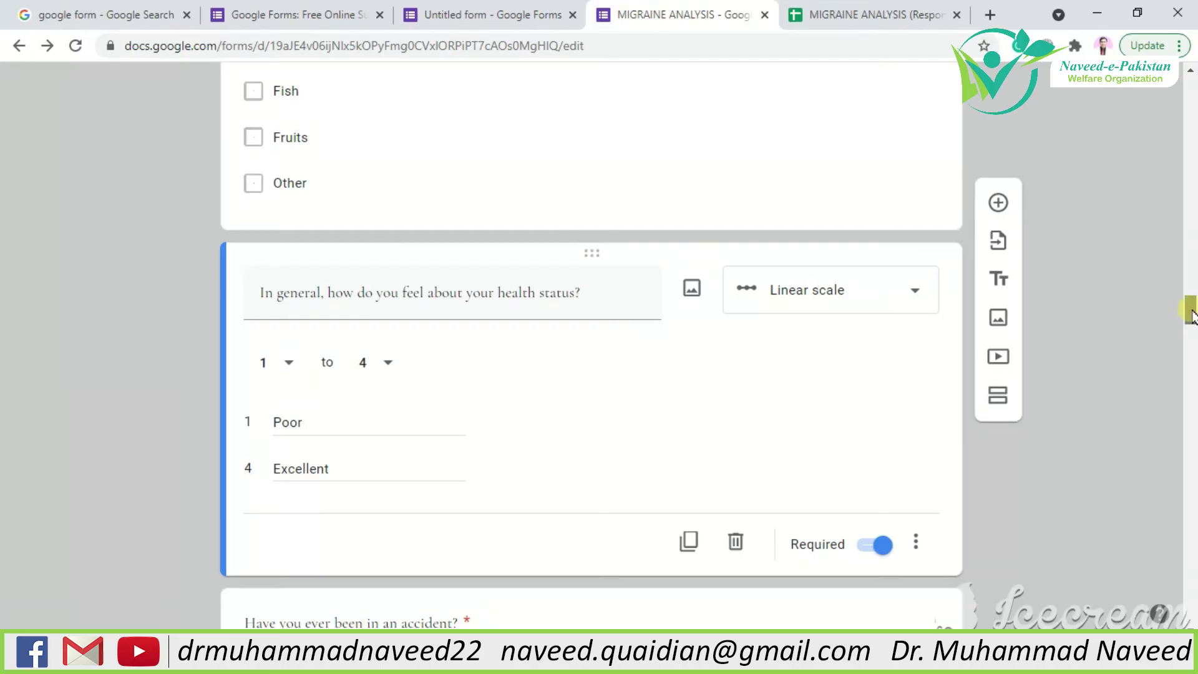
Examine the remaining sections of the MIGRAINE ANALYSIS form, from the accident question through Systemic Disorders, and return to the form's beginning
{"action": "left_click_drag", "start_coordinate": [1192, 316], "coordinate": [1192, 337]}
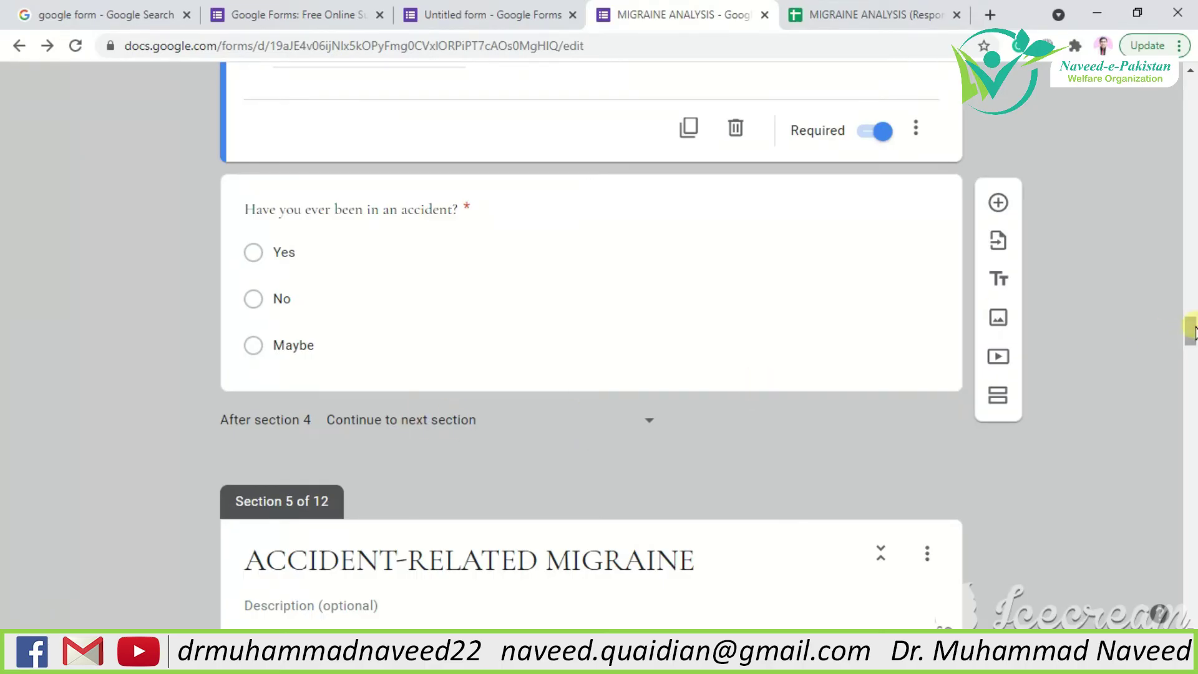
{"action": "left_click_drag", "start_coordinate": [1192, 334], "coordinate": [1188, 390]}
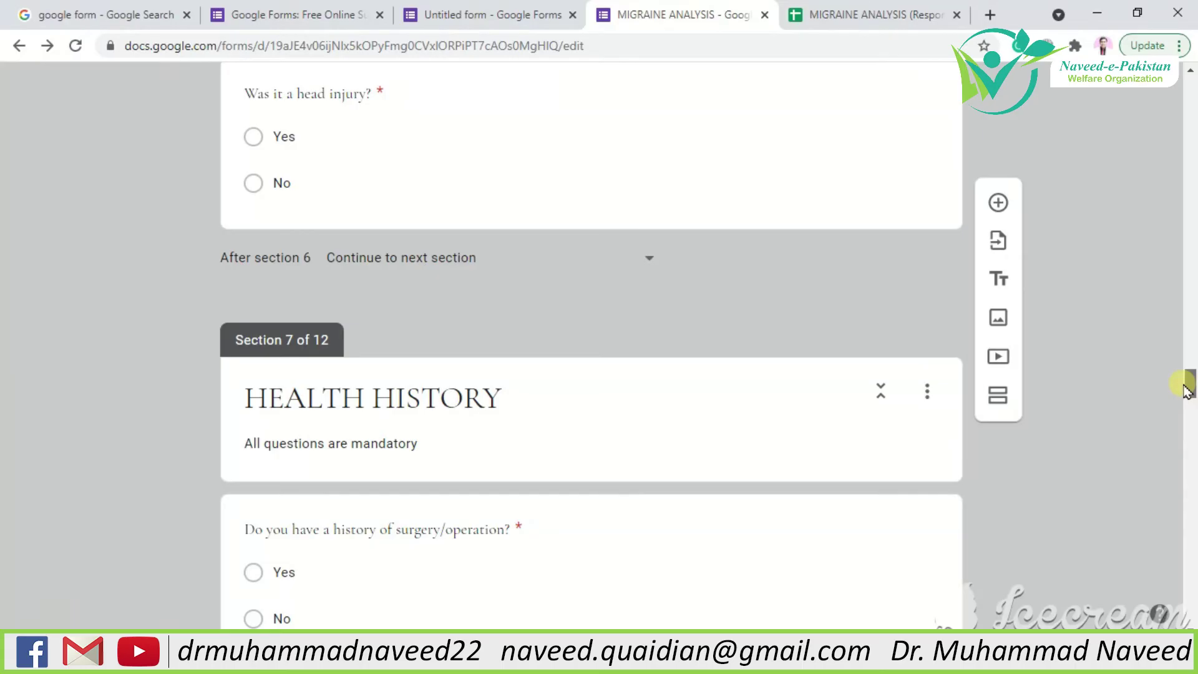
{"action": "left_click_drag", "start_coordinate": [1188, 390], "coordinate": [1190, 504]}
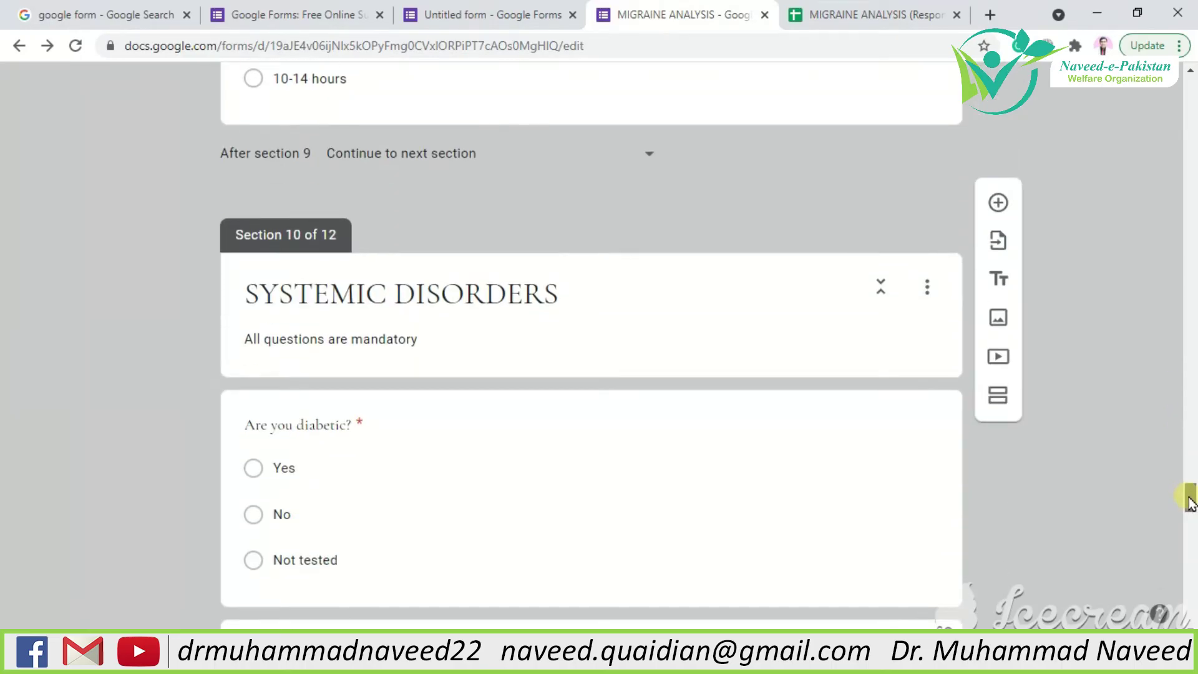
{"action": "left_click_drag", "start_coordinate": [1190, 505], "coordinate": [1190, 507]}
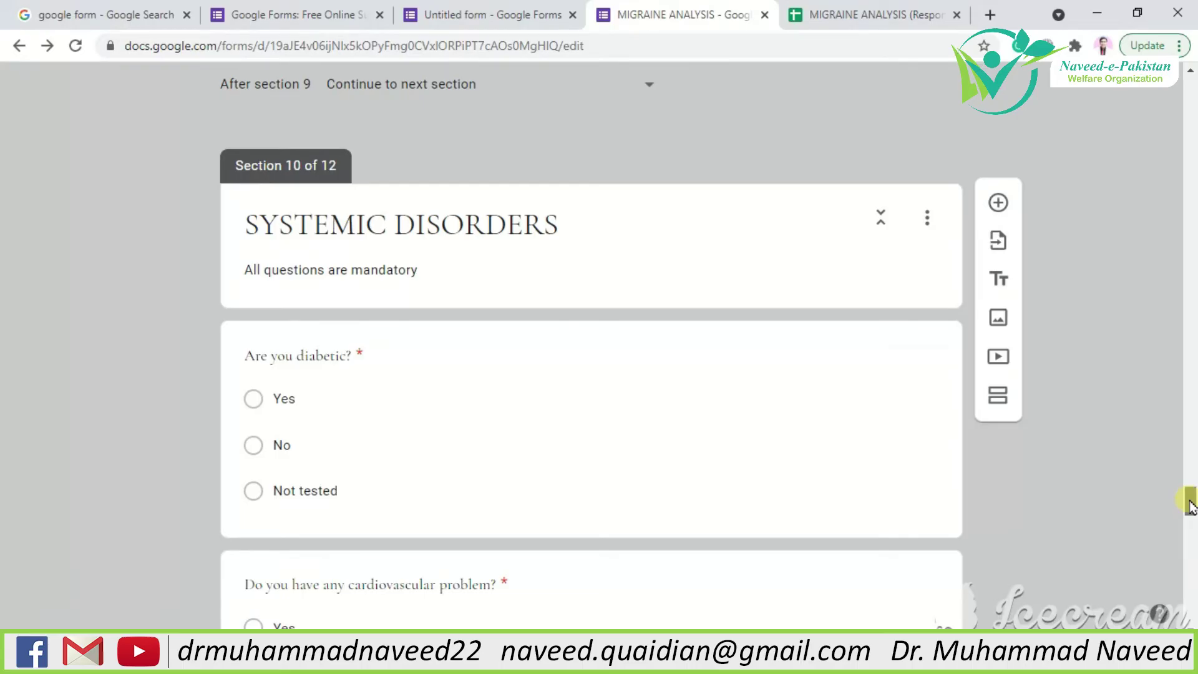
{"action": "scroll", "coordinate": [1191, 507], "scroll_direction": "down", "scroll_amount": 1}
{"action": "mouse_move", "coordinate": [1191, 507]}
{"action": "left_mouse_down"}
{"action": "mouse_move", "coordinate": [1184, 617]}
{"action": "mouse_move", "coordinate": [1190, 91]}
{"action": "left_mouse_up"}
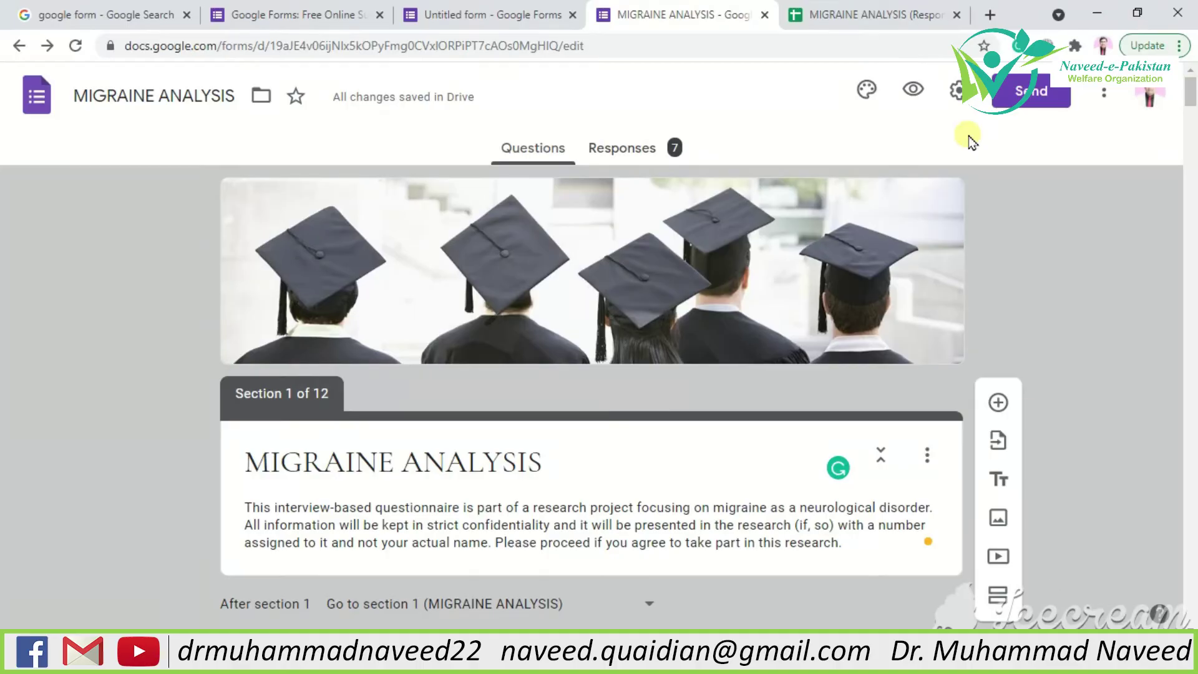
Try collecting email addresses and limiting to 1 response in the form's general settings, then clear both options and leave without saving
{"action": "left_click", "coordinate": [968, 98]}
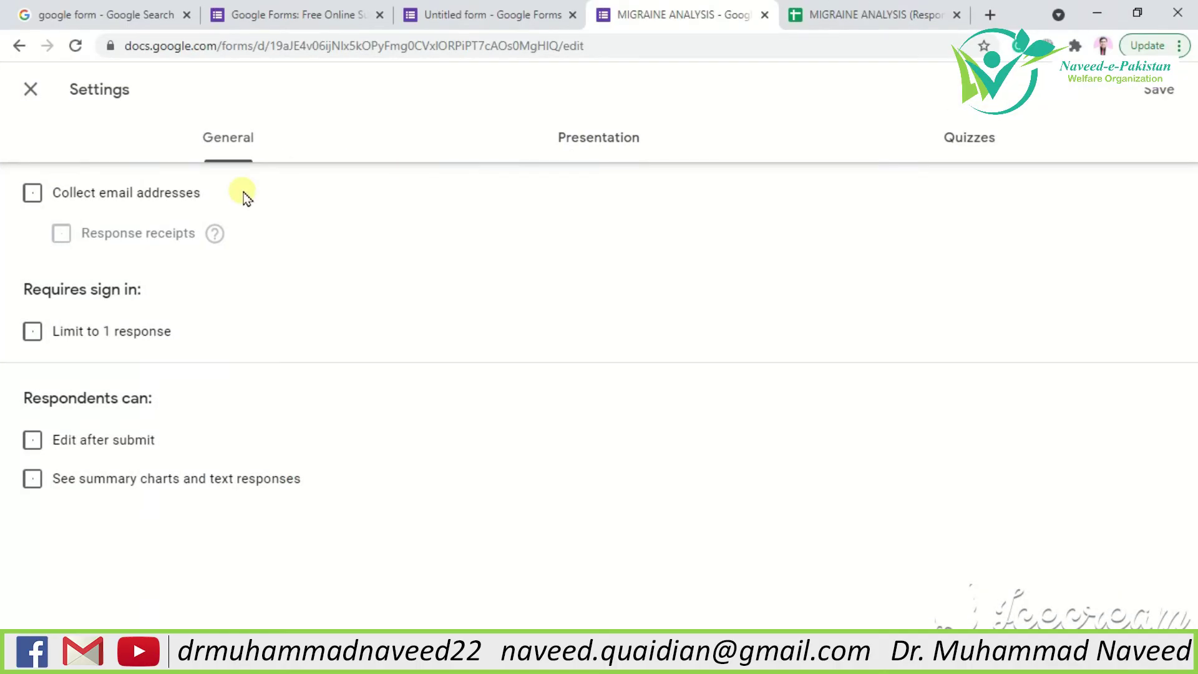
{"action": "left_click", "coordinate": [32, 195]}
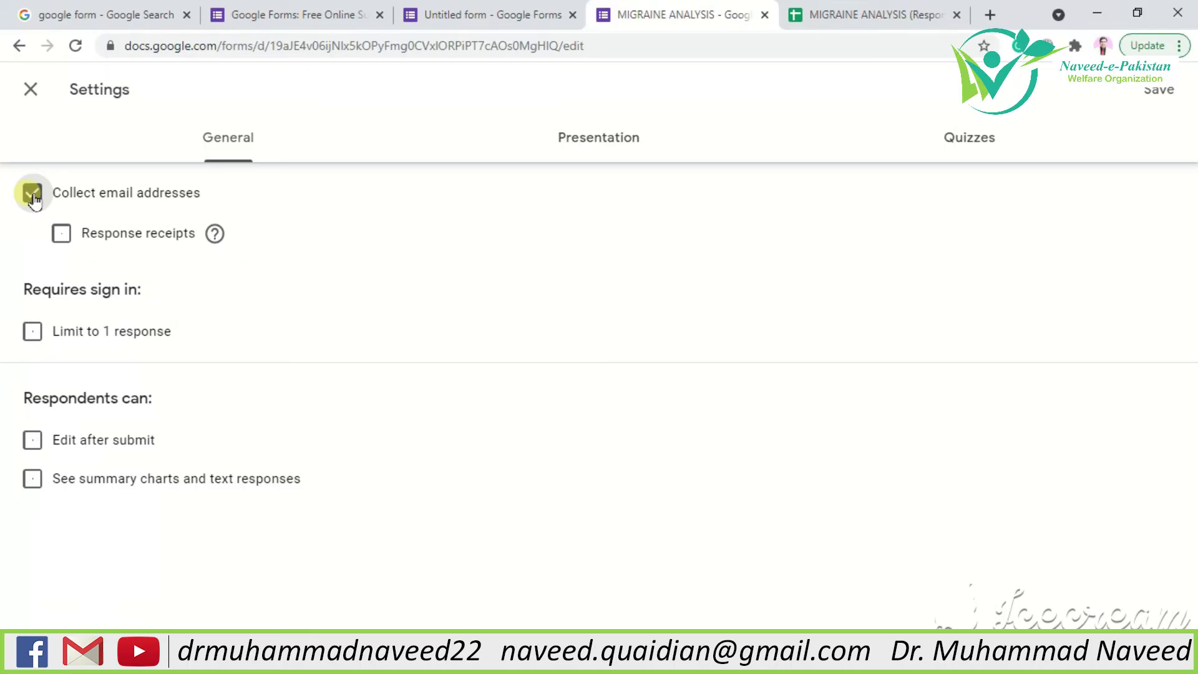
{"action": "left_click", "coordinate": [33, 336]}
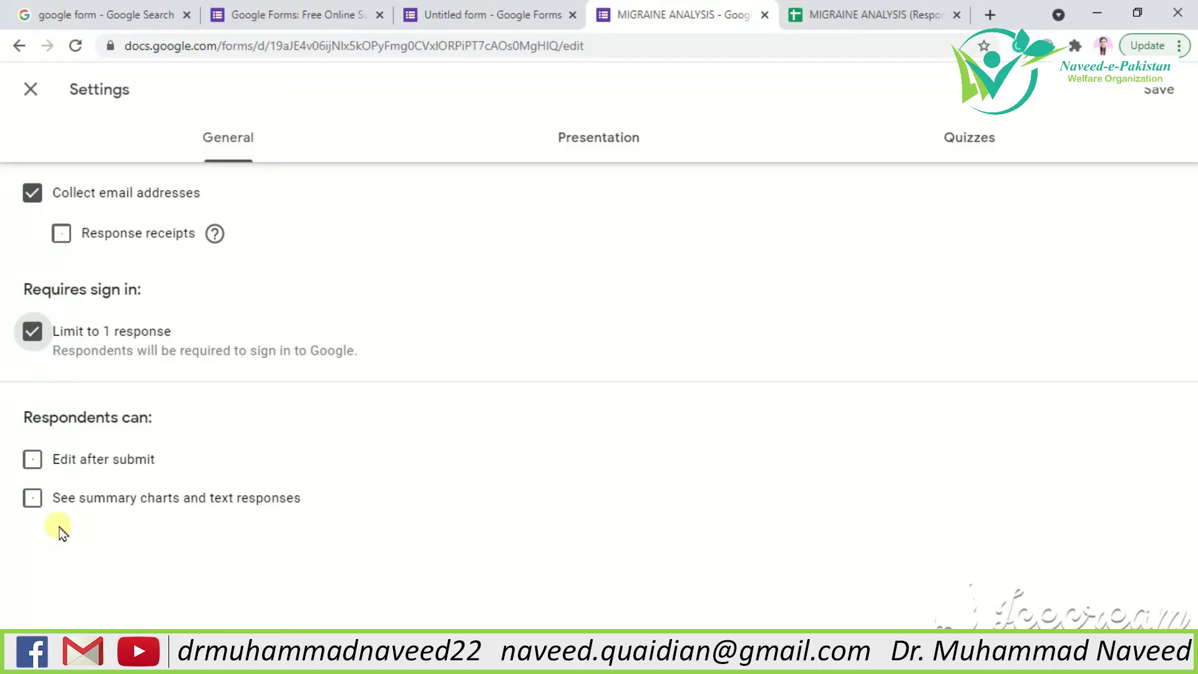
{"action": "left_click", "coordinate": [32, 192]}
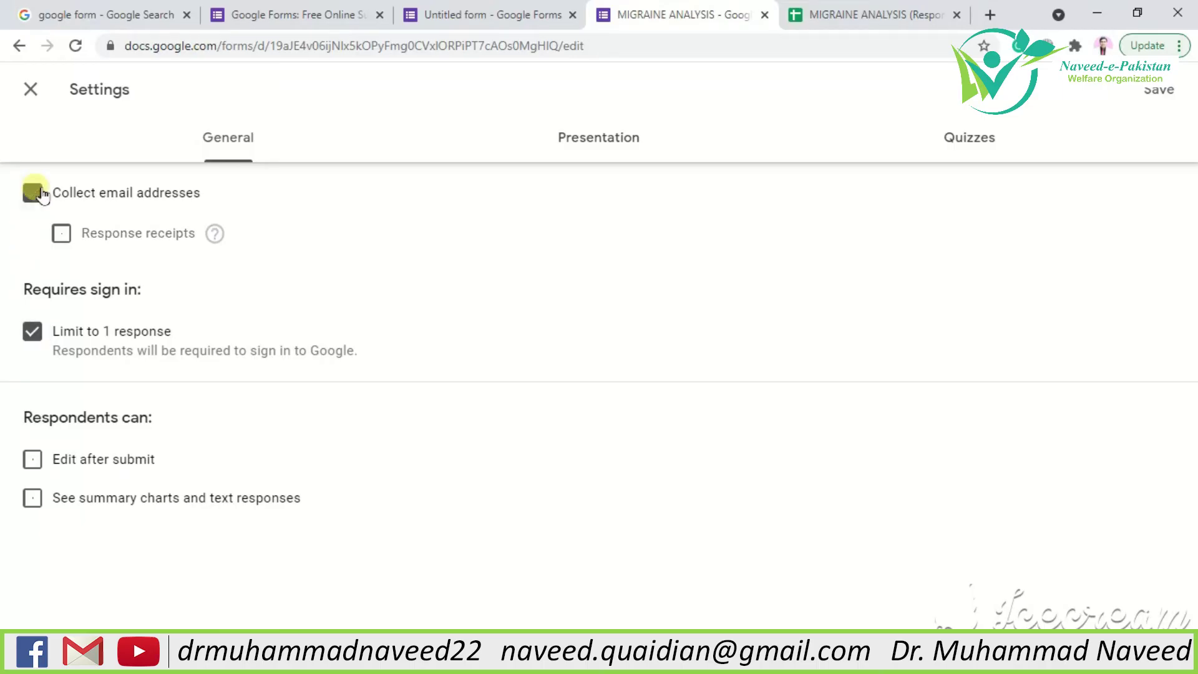
{"action": "left_click", "coordinate": [33, 332]}
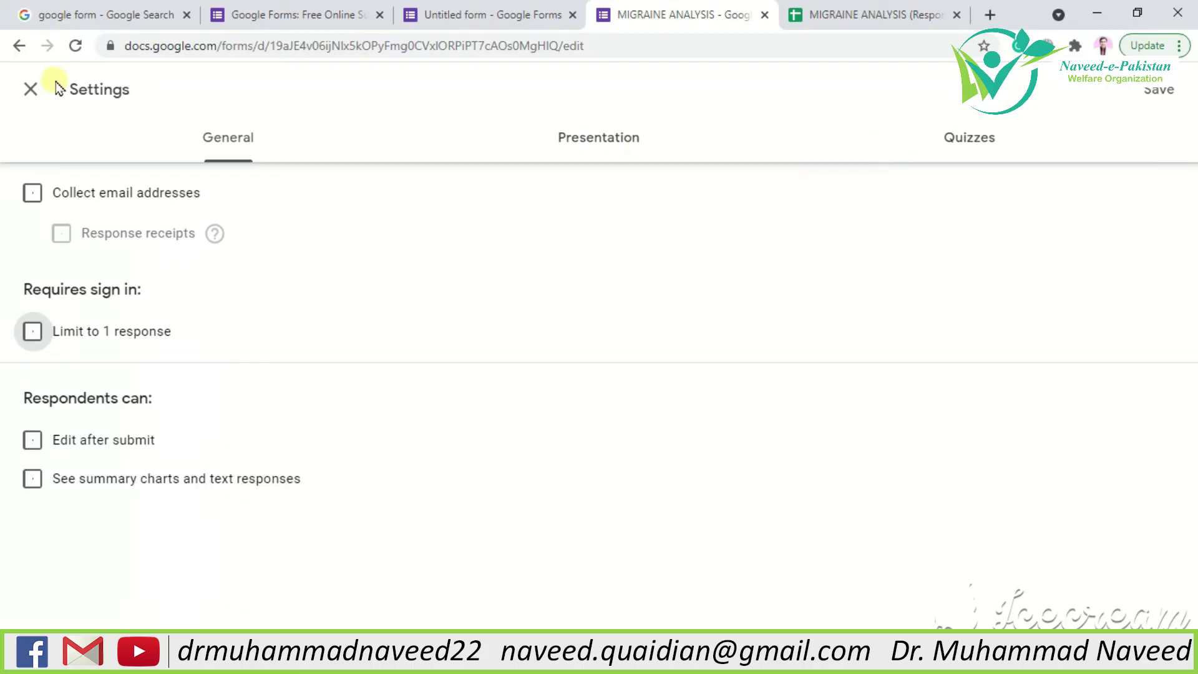
{"action": "left_click", "coordinate": [30, 89]}
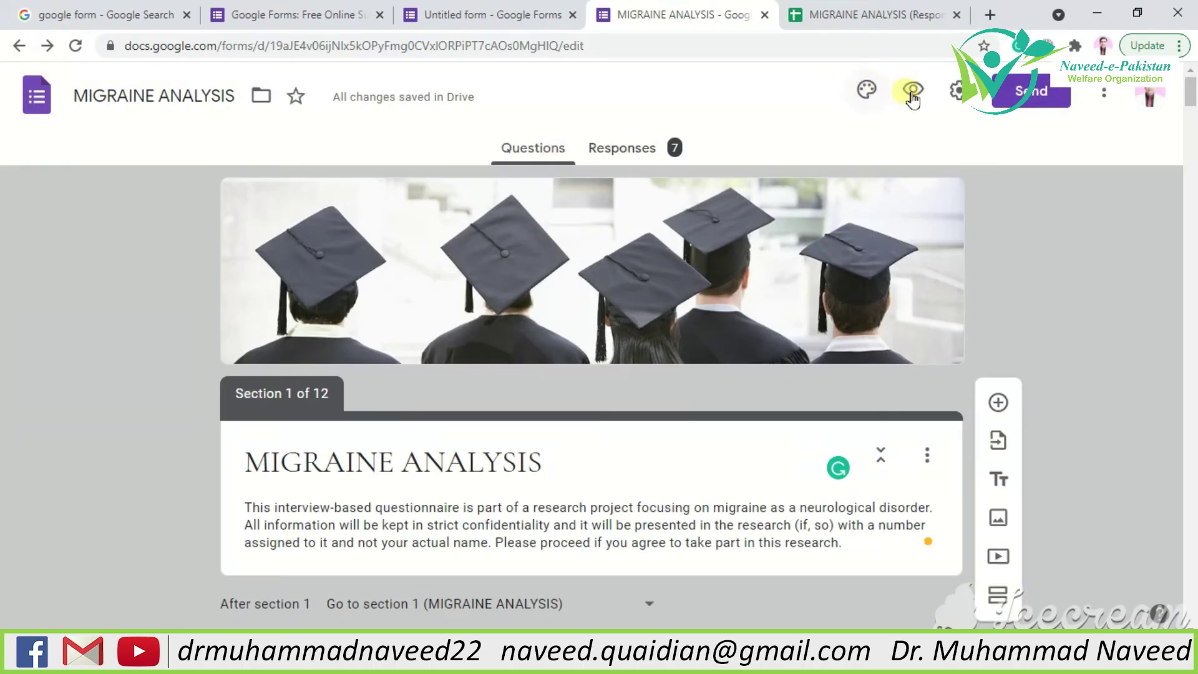
Preview the form as respondents see it, and look through its theme options and additional form actions
{"action": "left_click", "coordinate": [922, 97]}
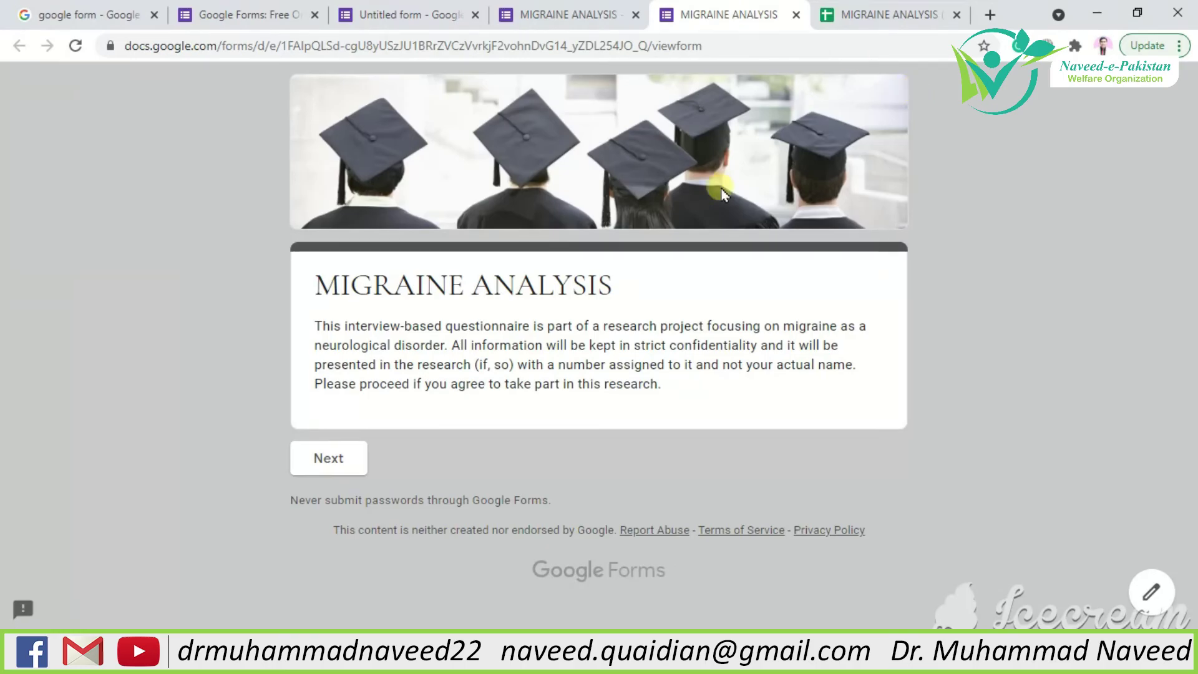
{"action": "left_click", "coordinate": [796, 15]}
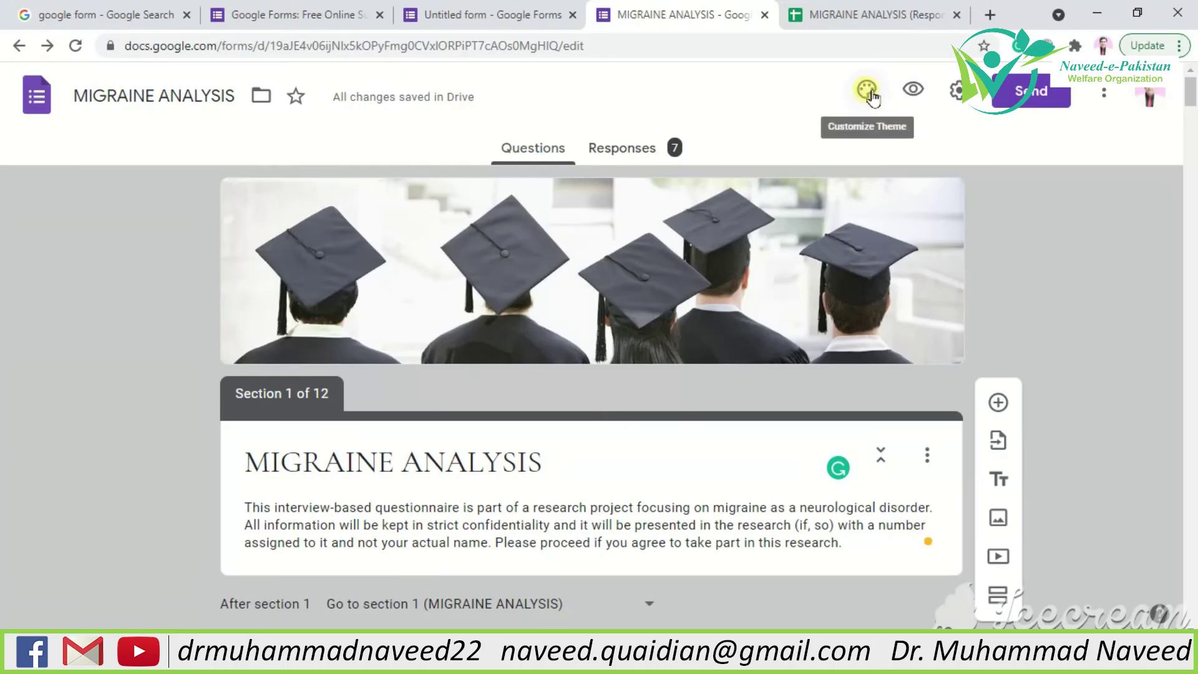
{"action": "left_click", "coordinate": [868, 93]}
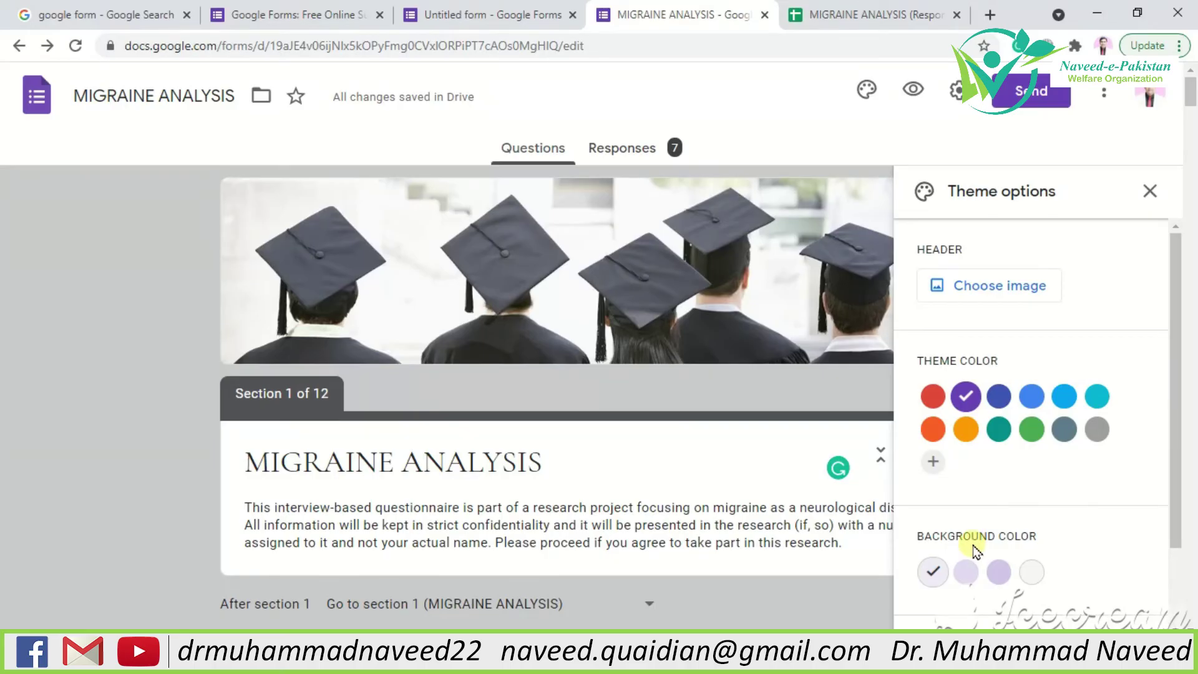
{"action": "left_click", "coordinate": [1150, 191]}
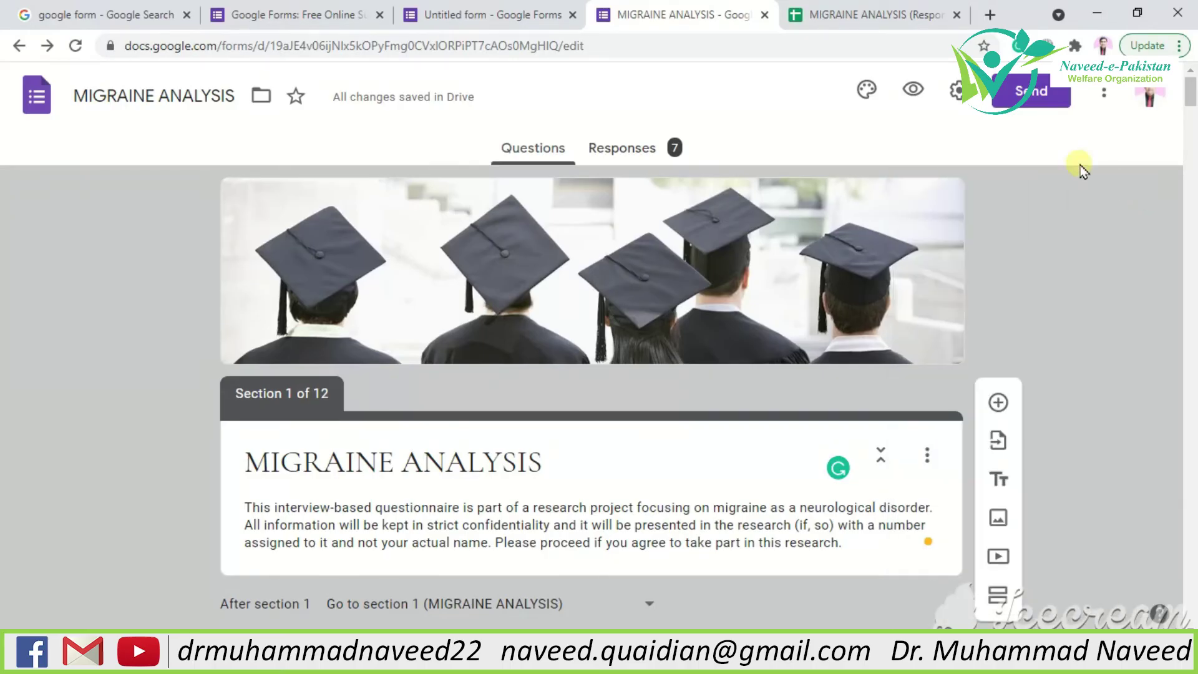
{"action": "left_click", "coordinate": [1106, 97]}
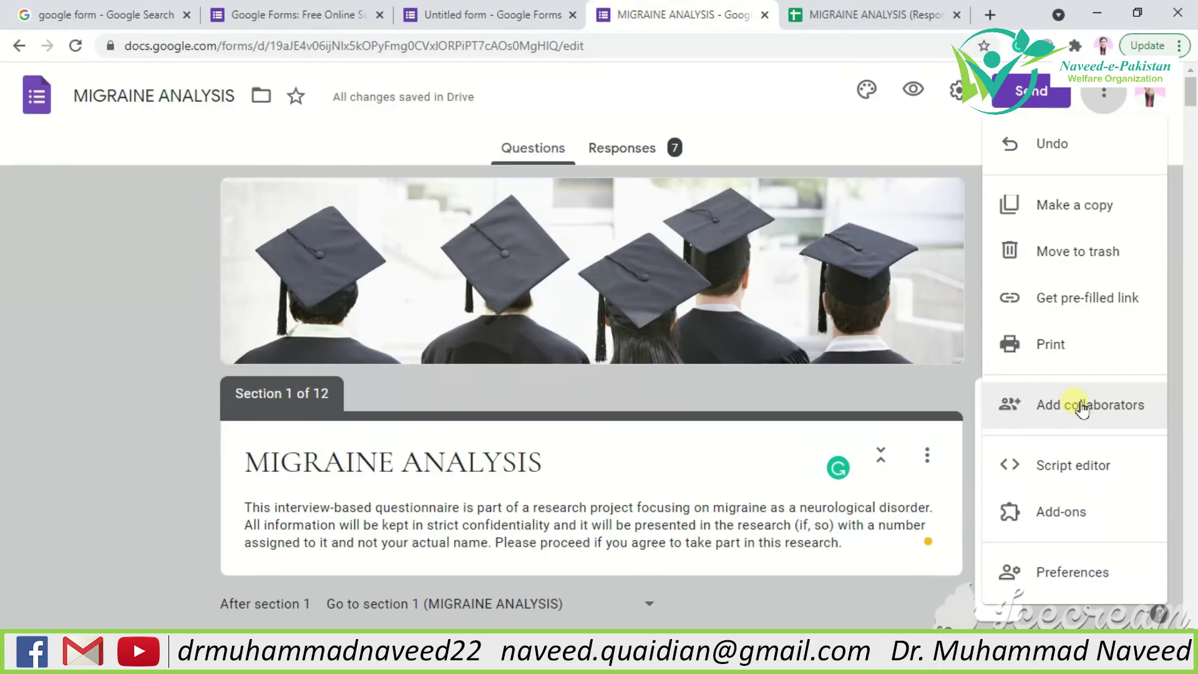
{"action": "left_click", "coordinate": [963, 230]}
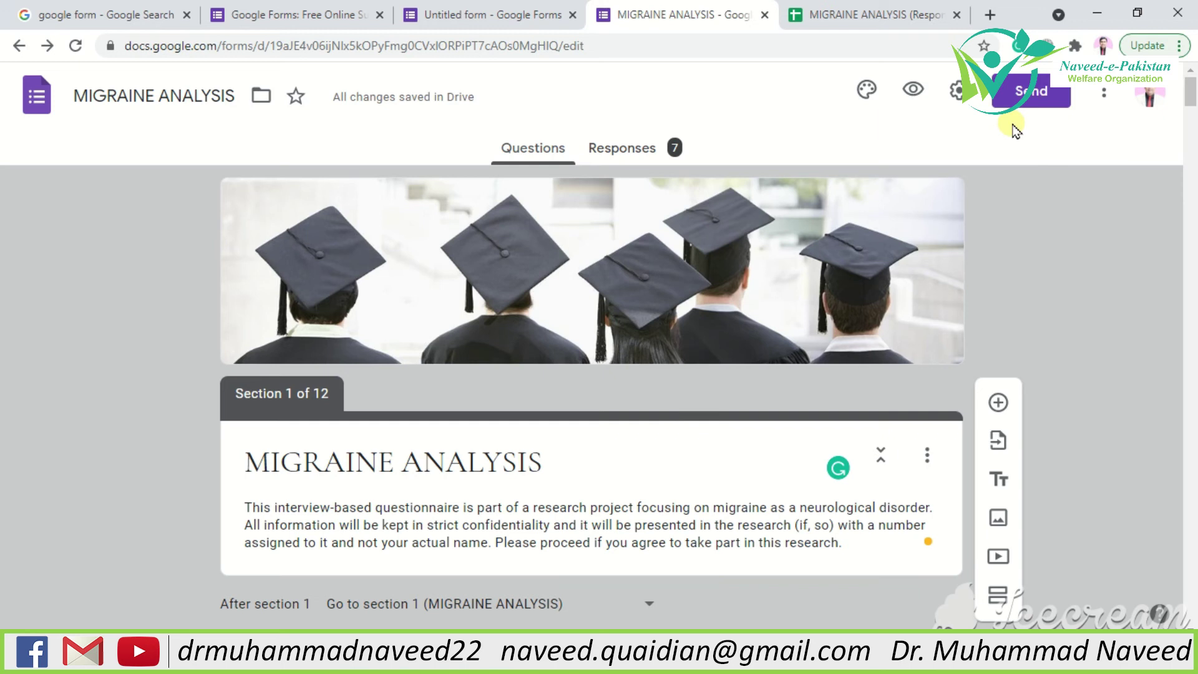
Produce a shortened share link for the MIGRAINE ANALYSIS form and close the sending options
{"action": "left_click", "coordinate": [1029, 93]}
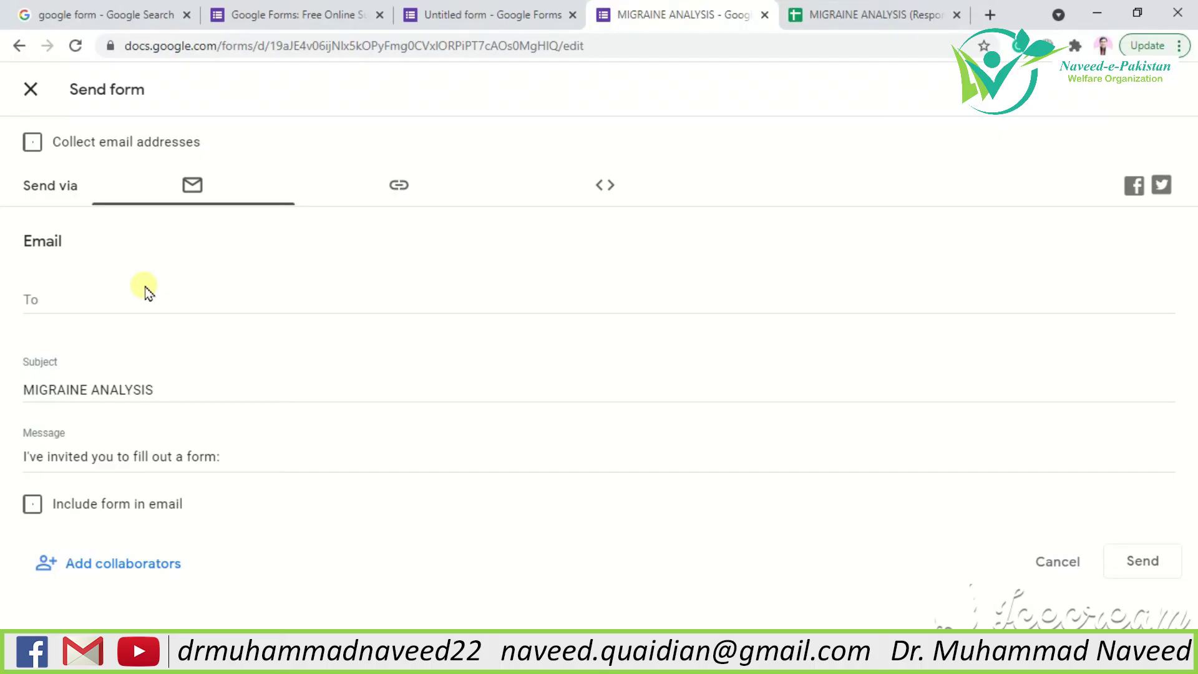
{"action": "left_click", "coordinate": [405, 196]}
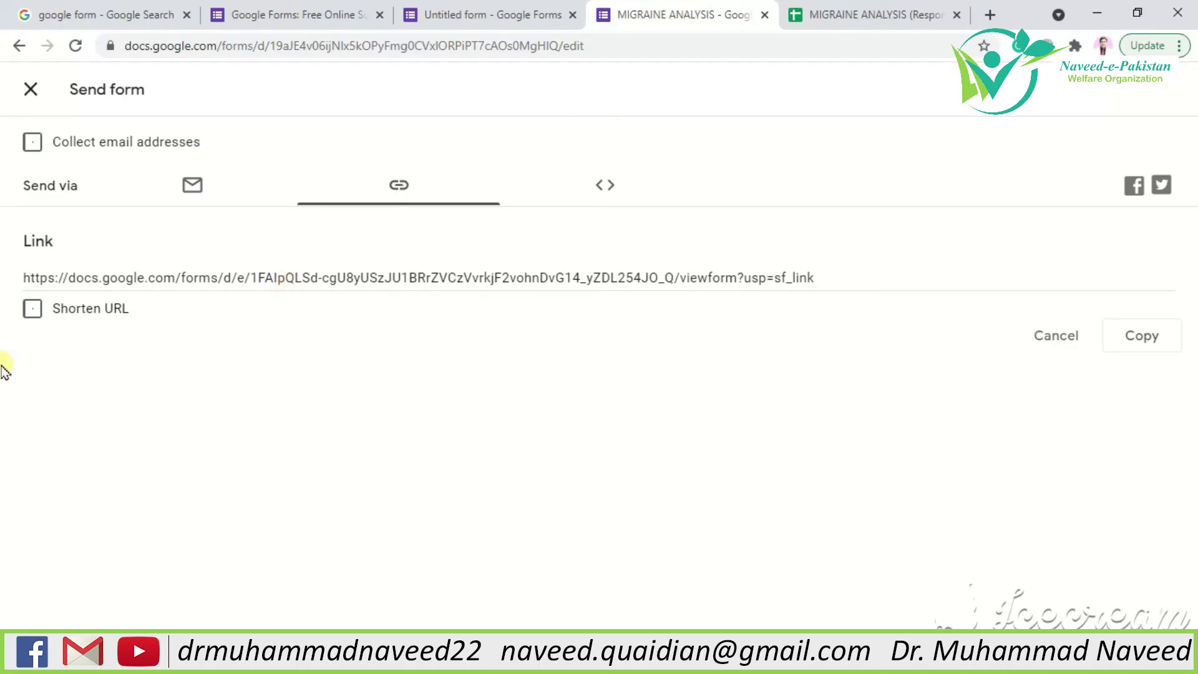
{"action": "left_click", "coordinate": [34, 310]}
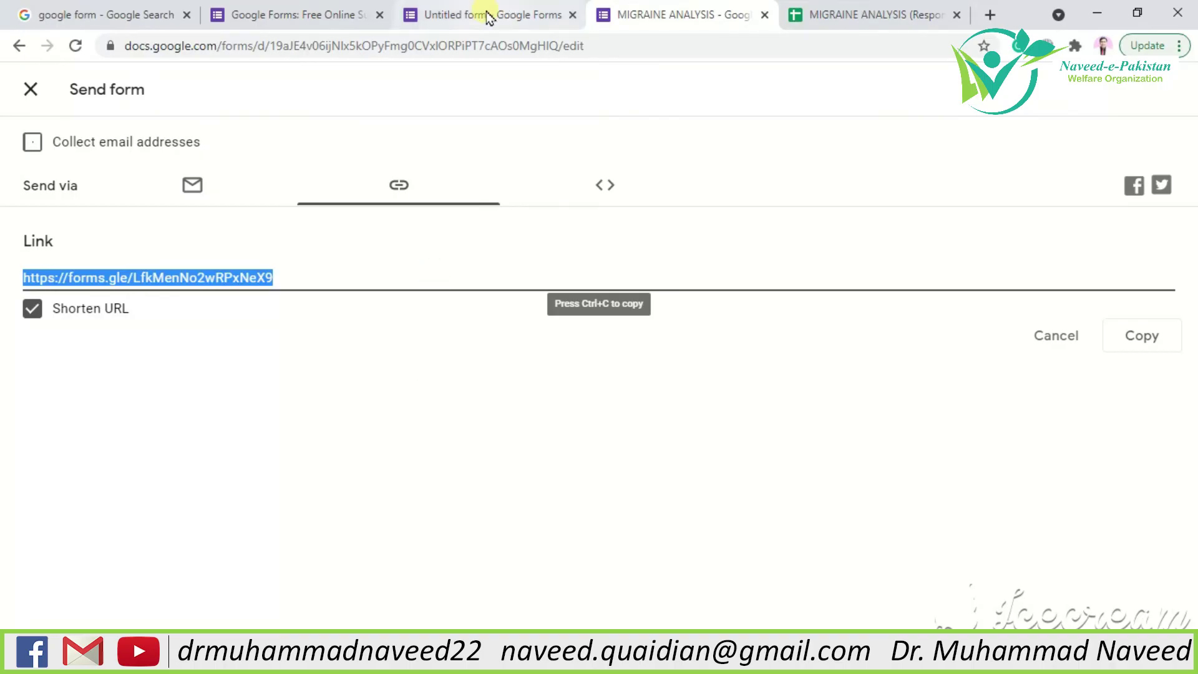
{"action": "left_click", "coordinate": [31, 90]}
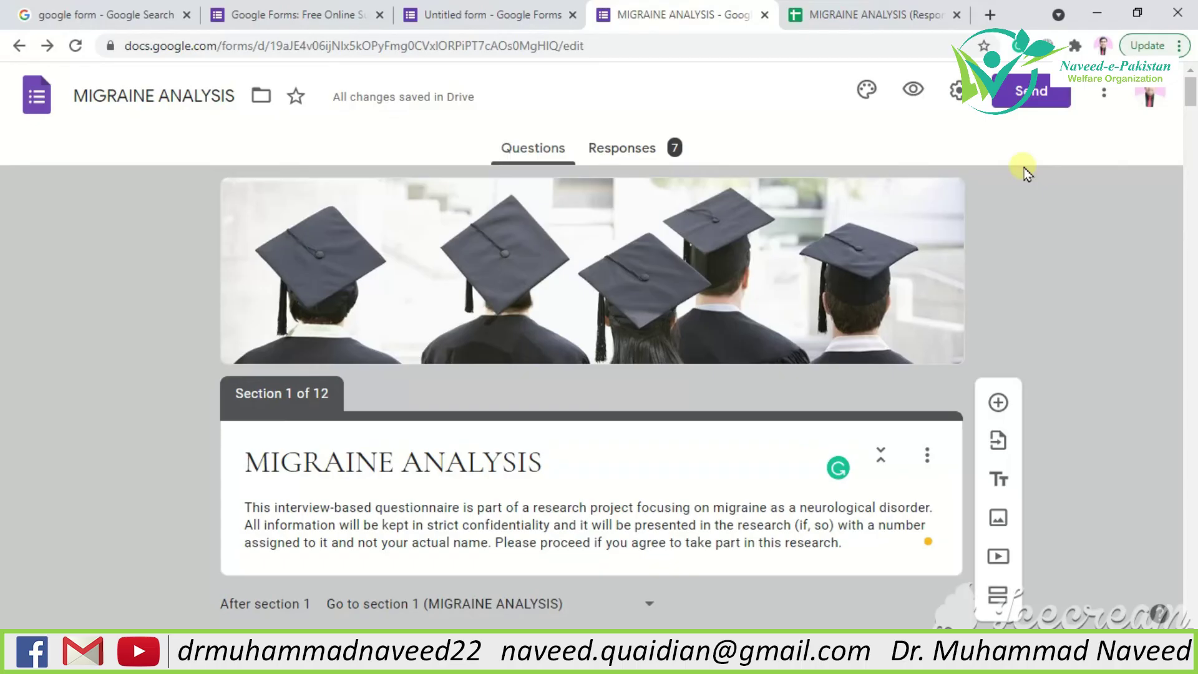
Examine the summary of the form's collected responses, including the Marital Status and Age group charts
{"action": "left_click", "coordinate": [637, 159]}
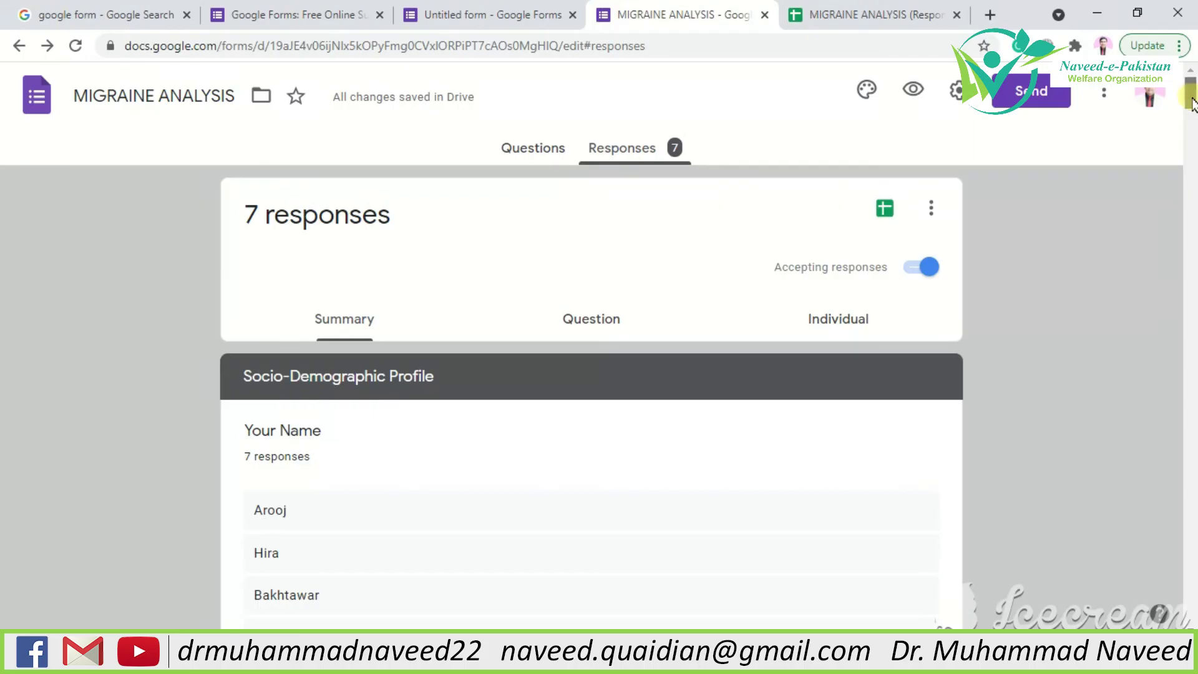
{"action": "scroll", "coordinate": [1192, 103], "scroll_direction": "down", "scroll_amount": 1}
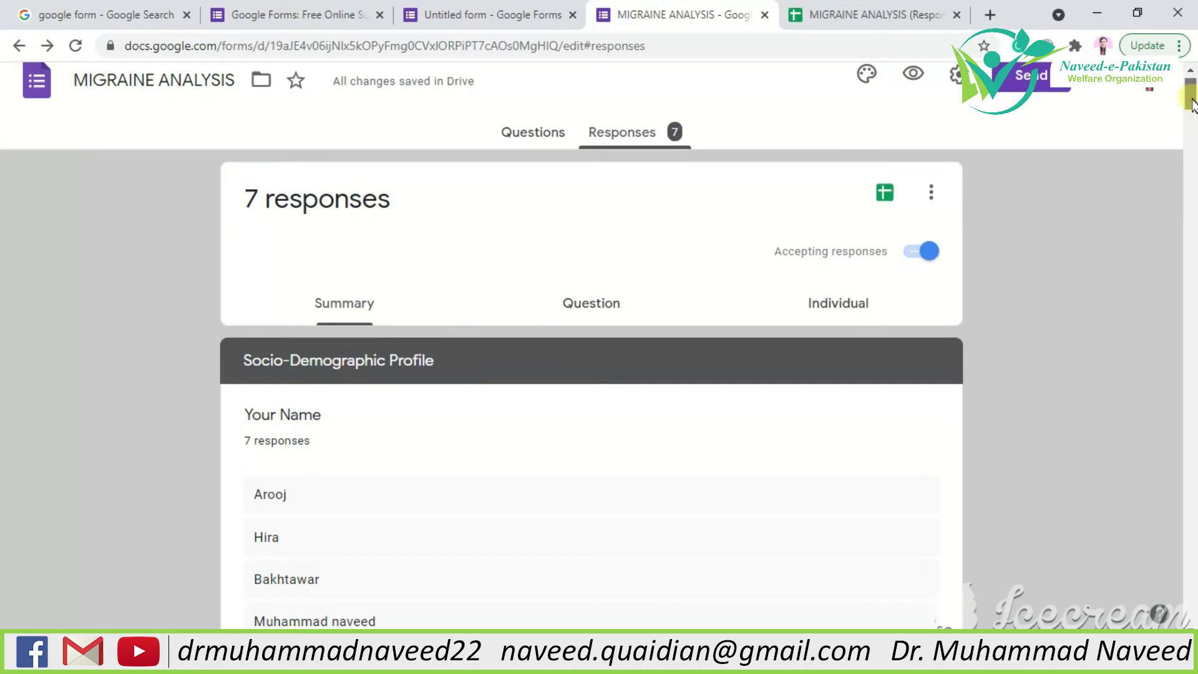
{"action": "left_click_drag", "start_coordinate": [1192, 103], "coordinate": [1192, 111]}
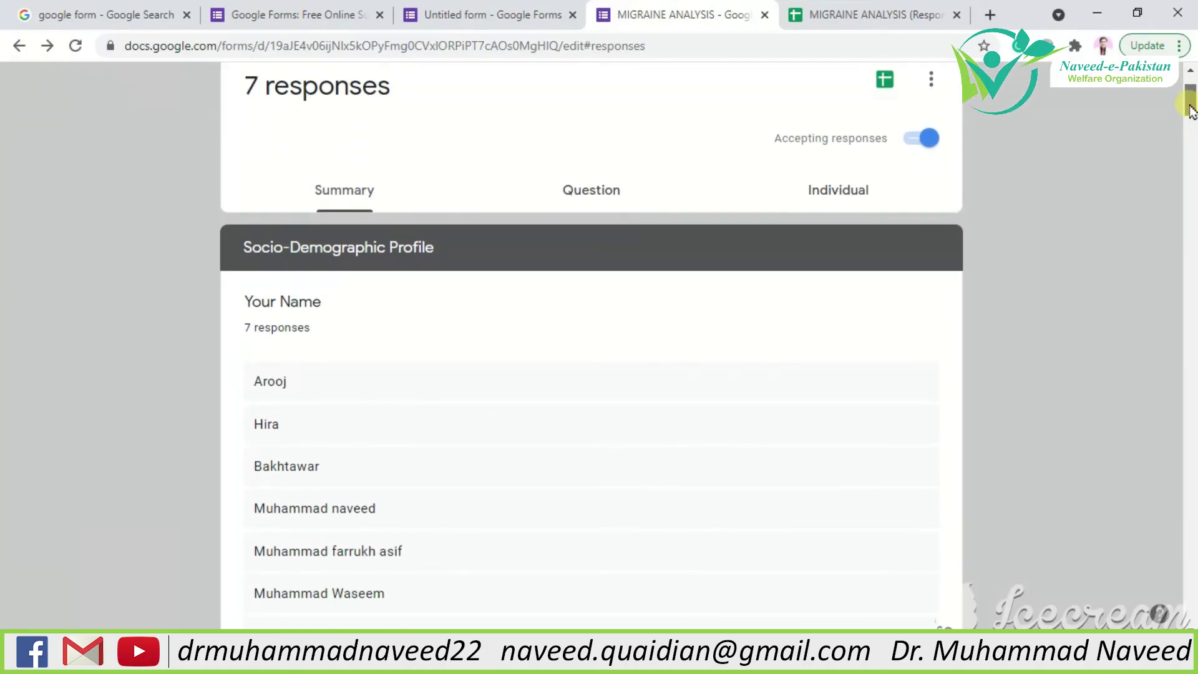
{"action": "left_click_drag", "start_coordinate": [1192, 111], "coordinate": [1189, 139]}
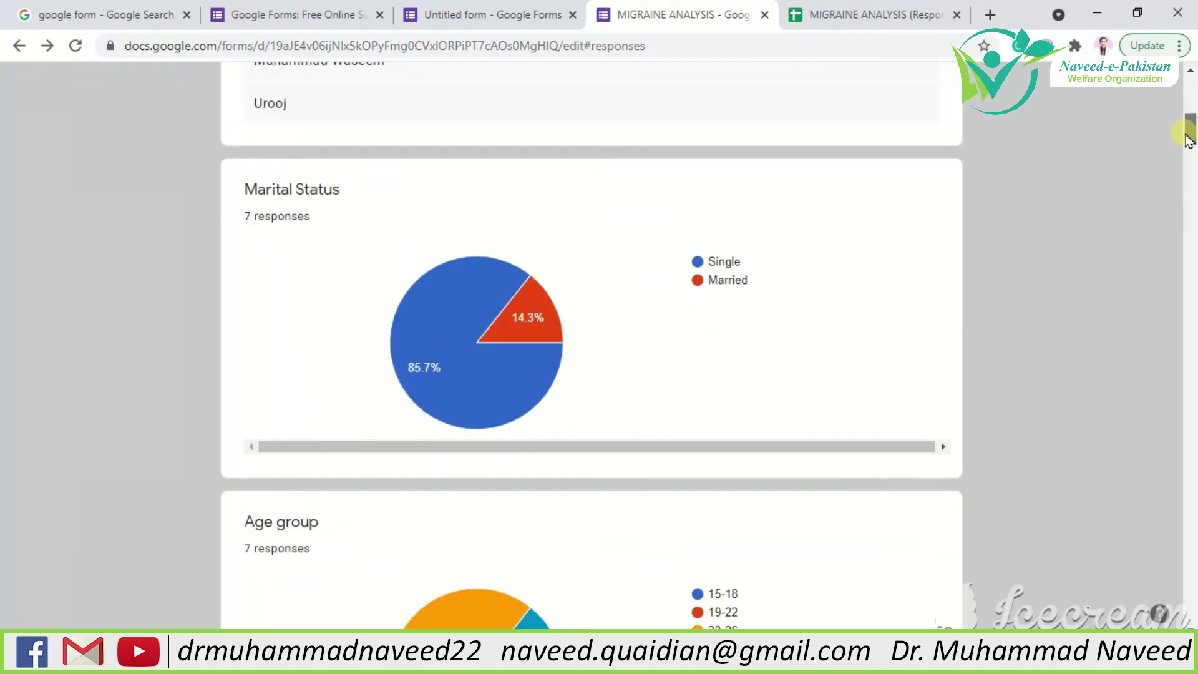